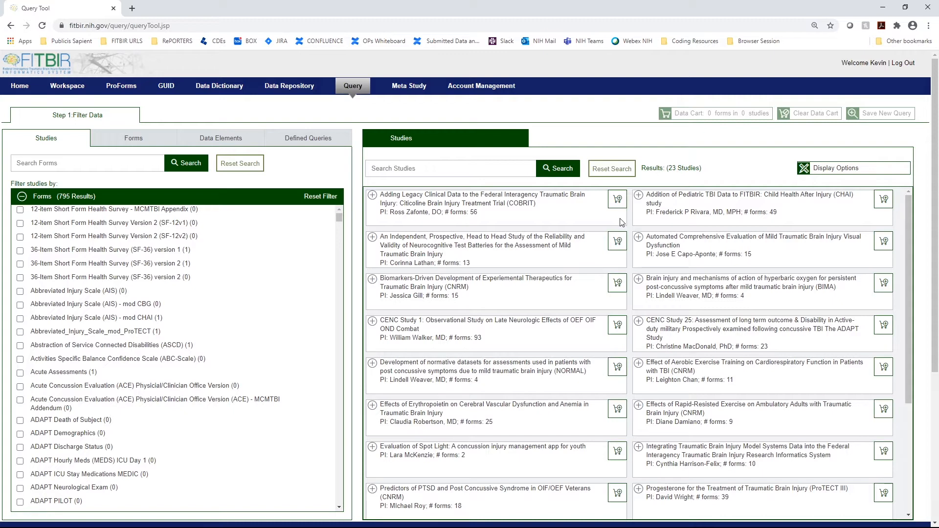
Step: Apply the Hide Not Available display option to the list of studies
click(817, 171)
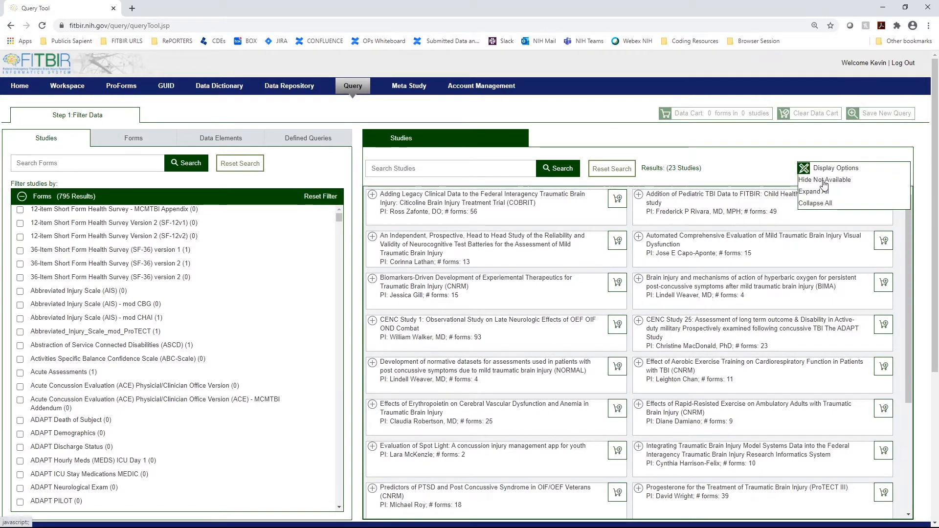
click(822, 180)
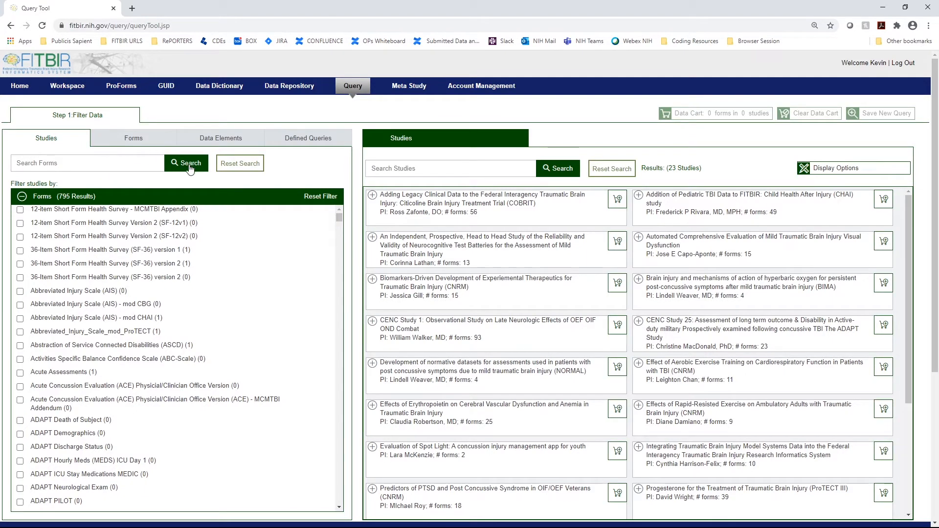
Step: Search the form filters for "FITBIR Demographic" and filter the studies by FITBIR Demographics Form
click(97, 160)
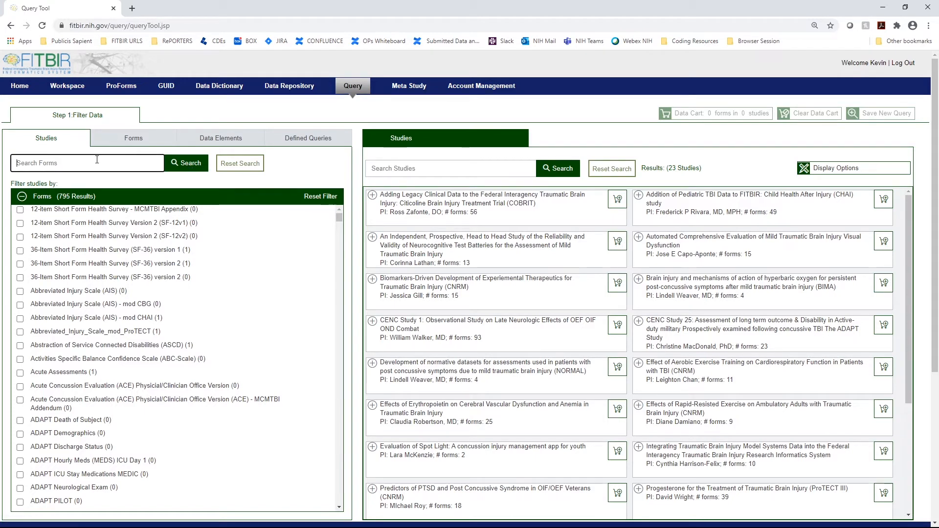
text(FITBIr Da)
key(BackSpace)
key(BackSpace)
key(BackSpace)
key(BackSpace)
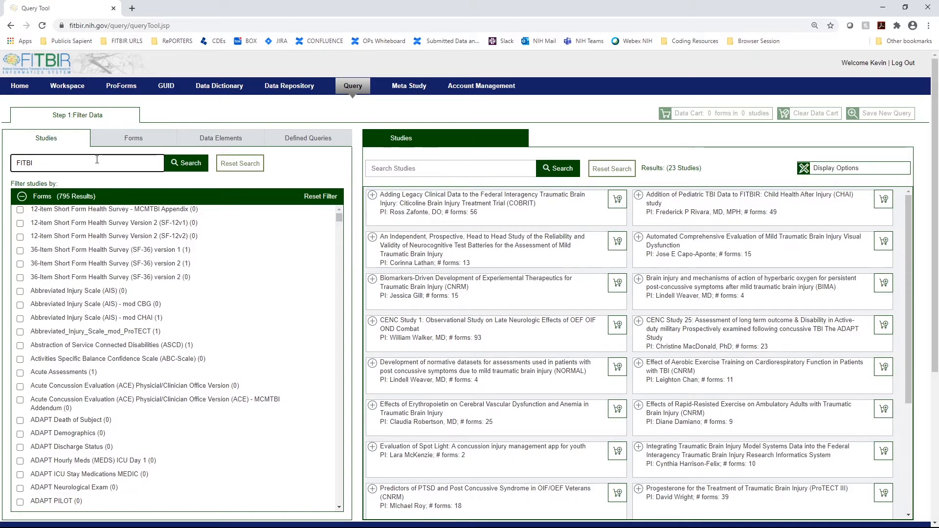
text(R Demographic)
key(Return)
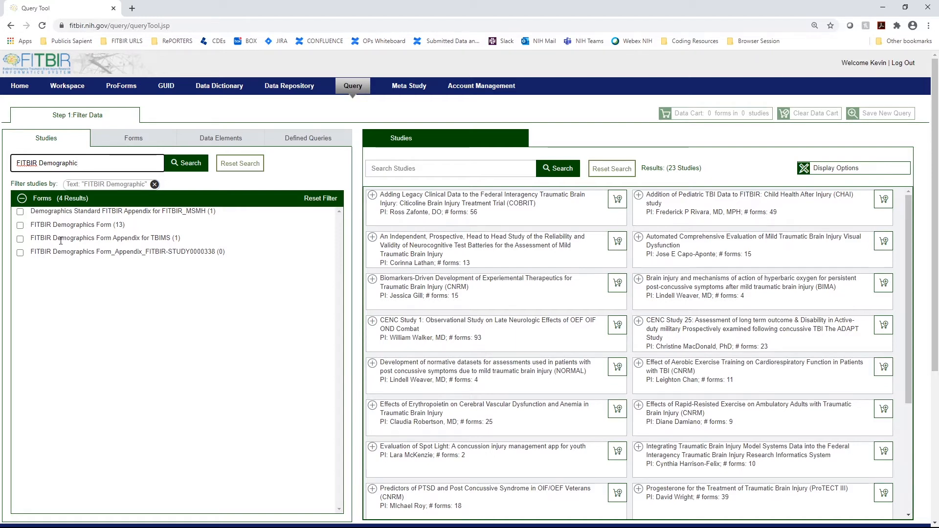
click(20, 225)
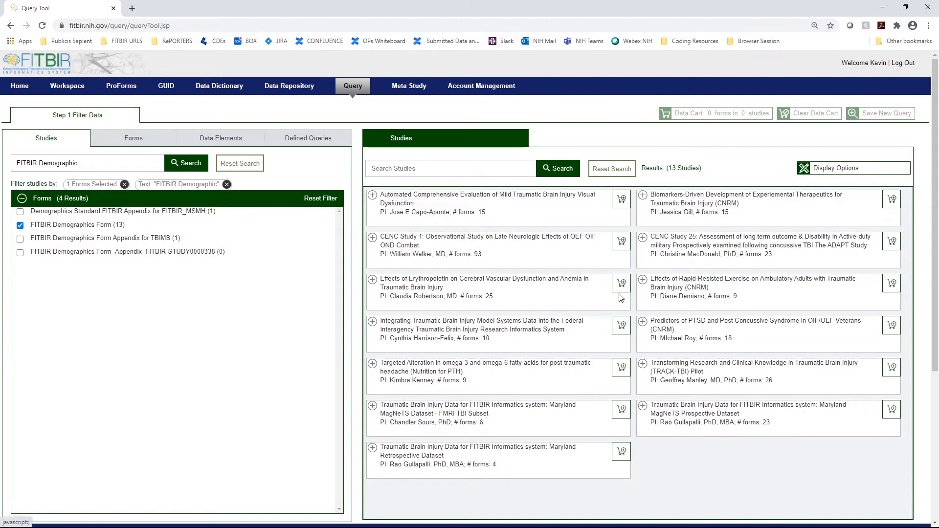
Step: Add CENC Study 1 with all its forms to the data cart and view the forms of CENC Study 25
click(620, 246)
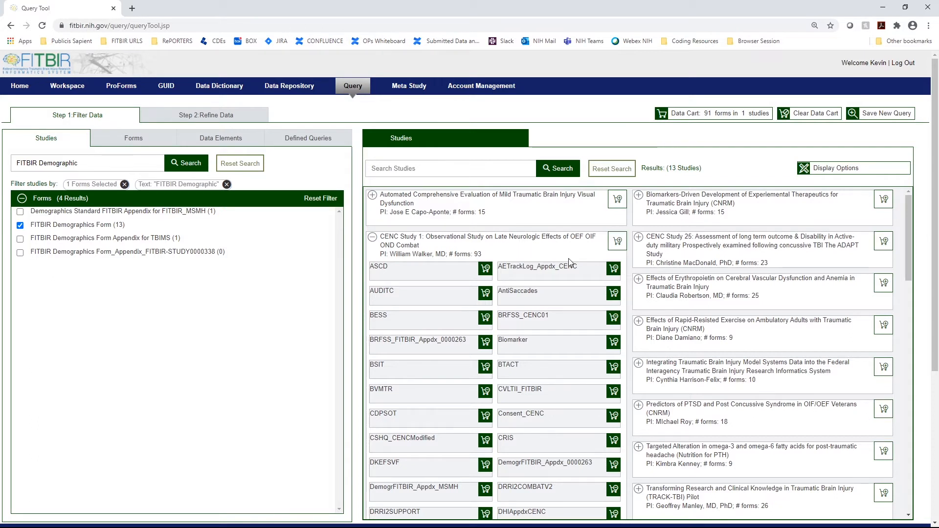
click(638, 236)
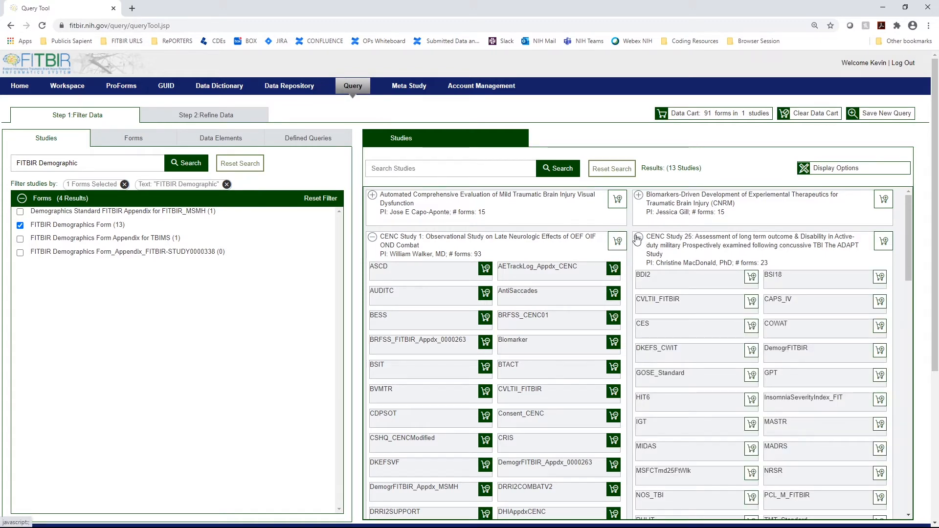
click(638, 239)
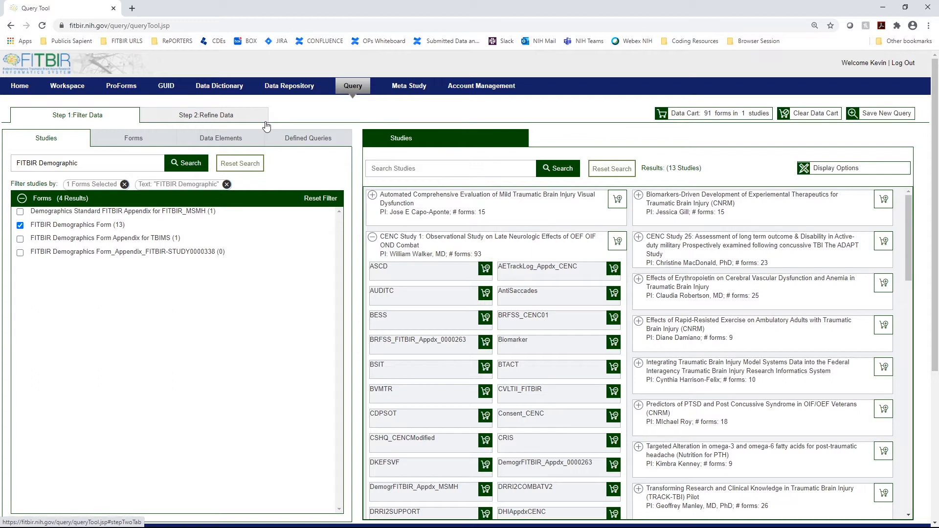
Step: Remove CENC Study 1's ASCD form from the data cart and add it back
click(485, 273)
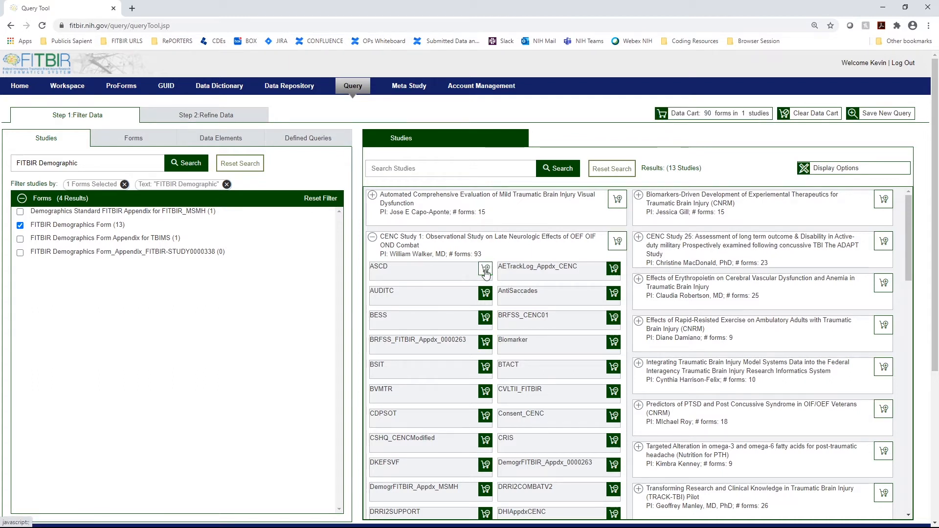
click(485, 272)
Step: Download the data cart to the queue as a CSV named "test" from the Refine Data step
click(218, 115)
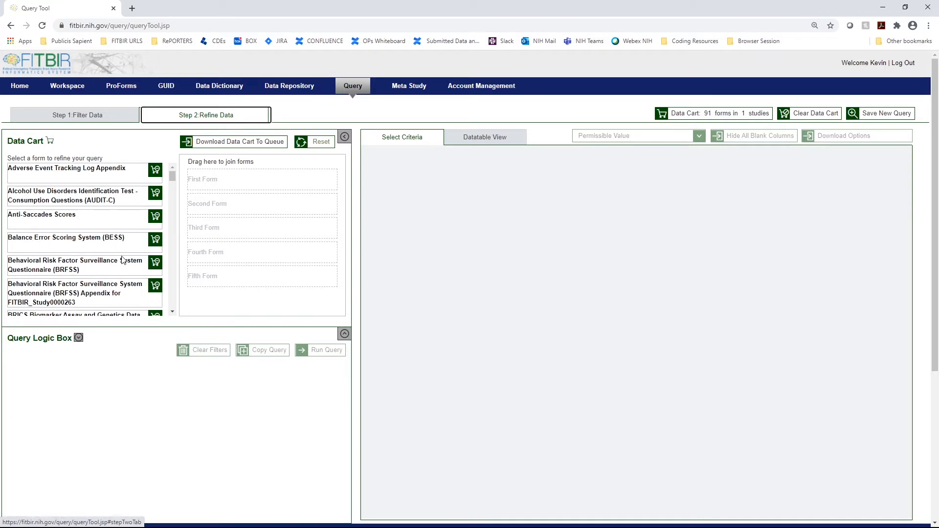
click(242, 143)
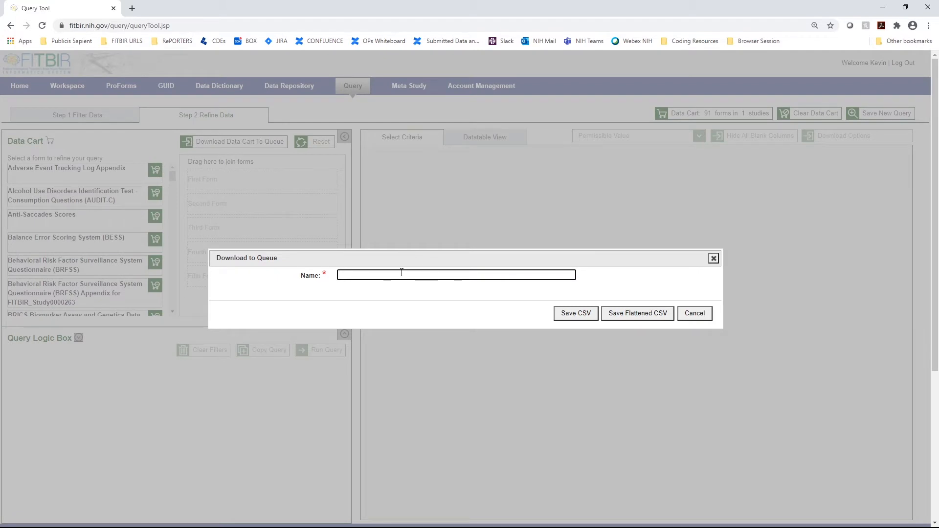
text(test)
click(581, 318)
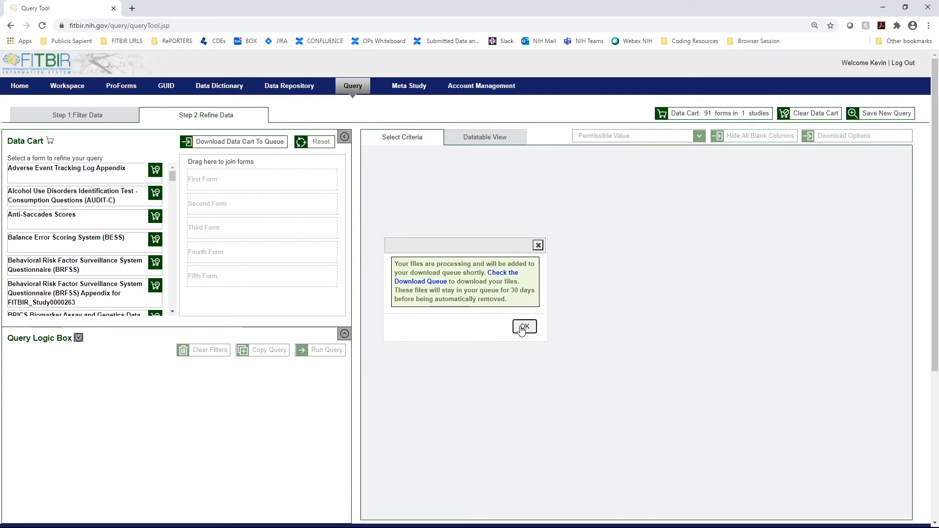
click(521, 328)
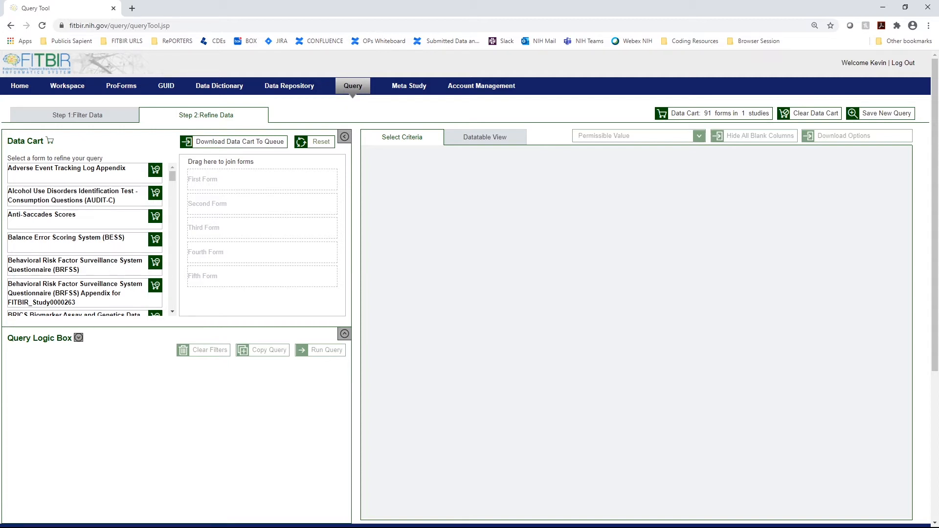
Step: Return to the Filter Data step, deselect the FITBIR Demographics Form filter and empty the data cart
click(128, 116)
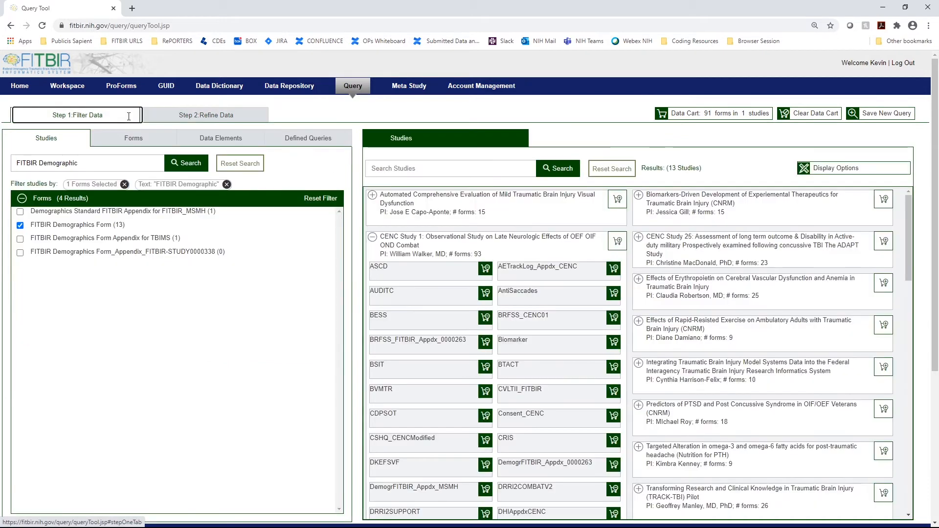
click(20, 225)
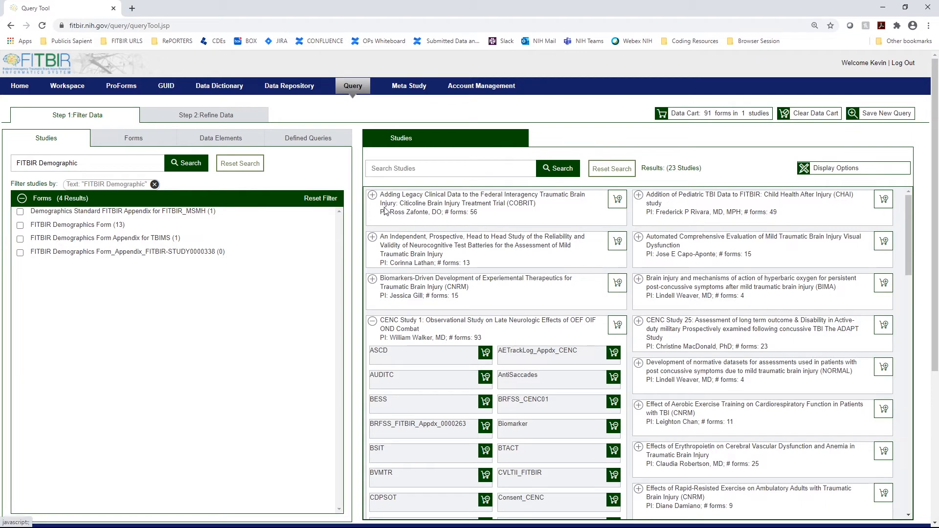
click(801, 118)
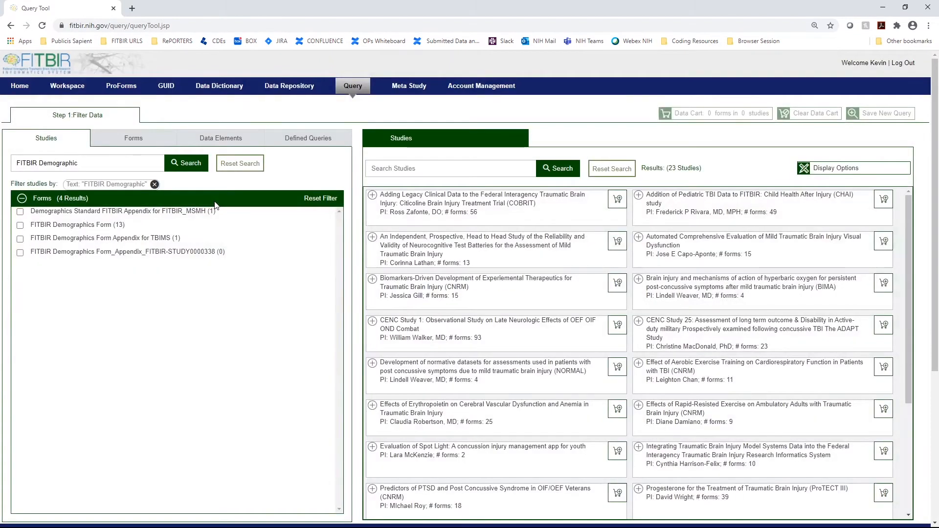
Step: Switch to filtering forms, search the studies for "cenc" and filter the forms by CENC Study 1
click(123, 139)
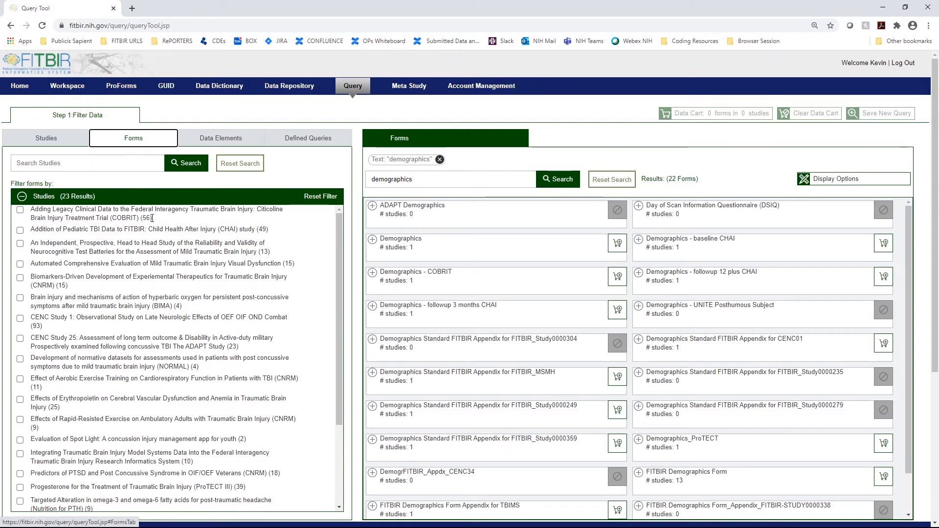
click(88, 168)
text(cenc)
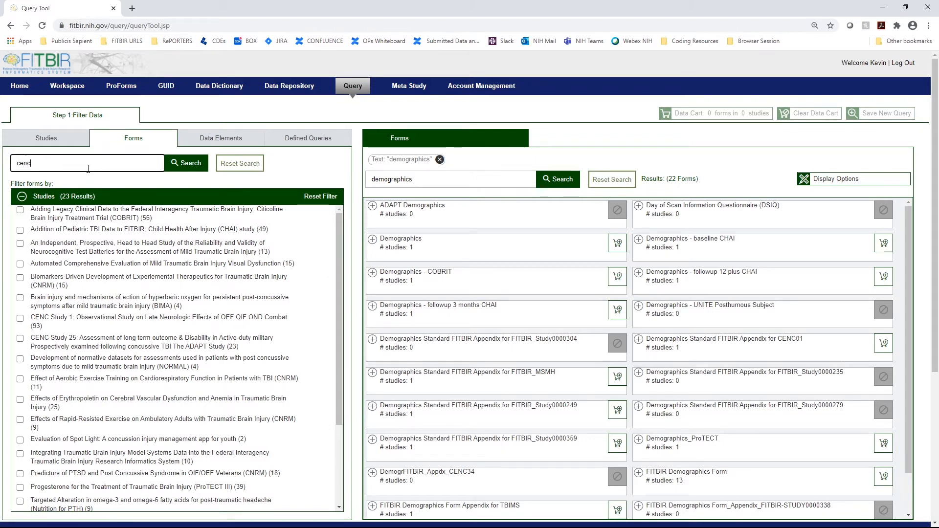
key(Return)
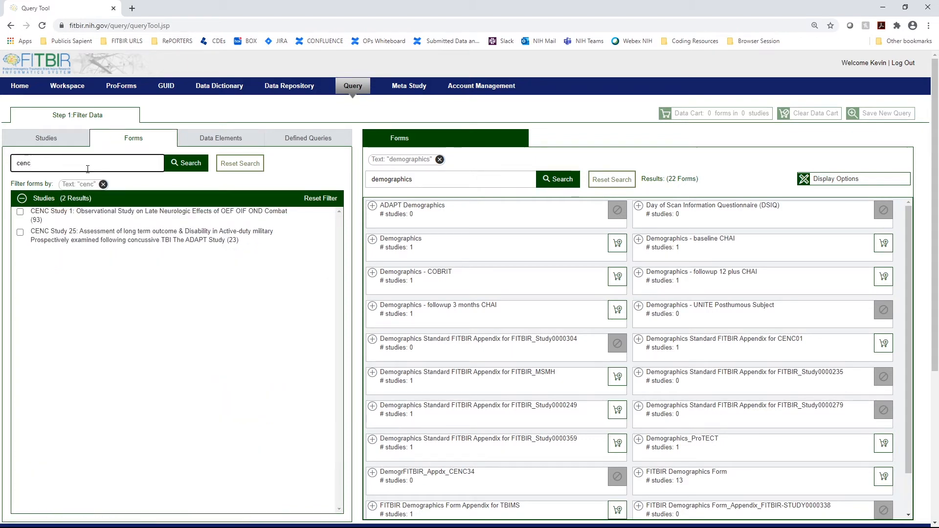
click(20, 212)
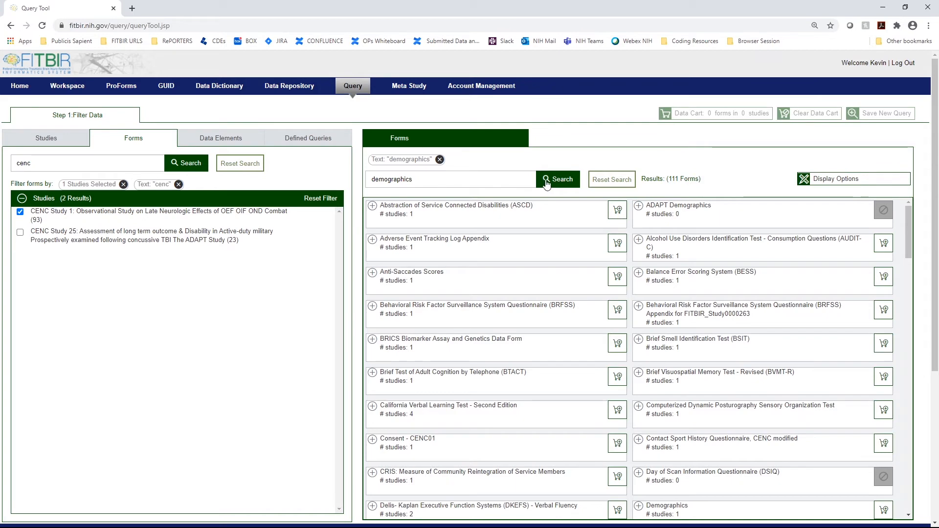
Step: Find FITBIR Demographics Form in the results, expand its studies and add the form to the data cart for all of them
scroll(550, 298, down, 7)
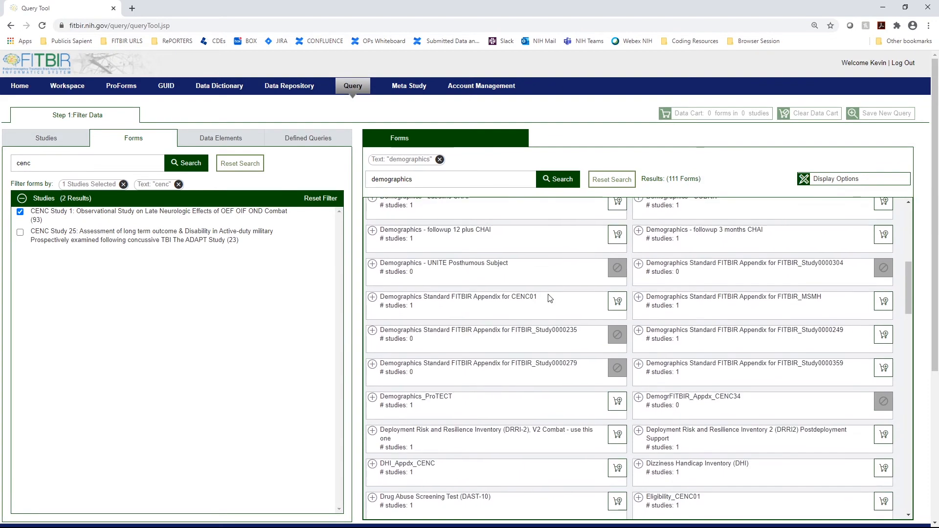
scroll(550, 299, down, 6)
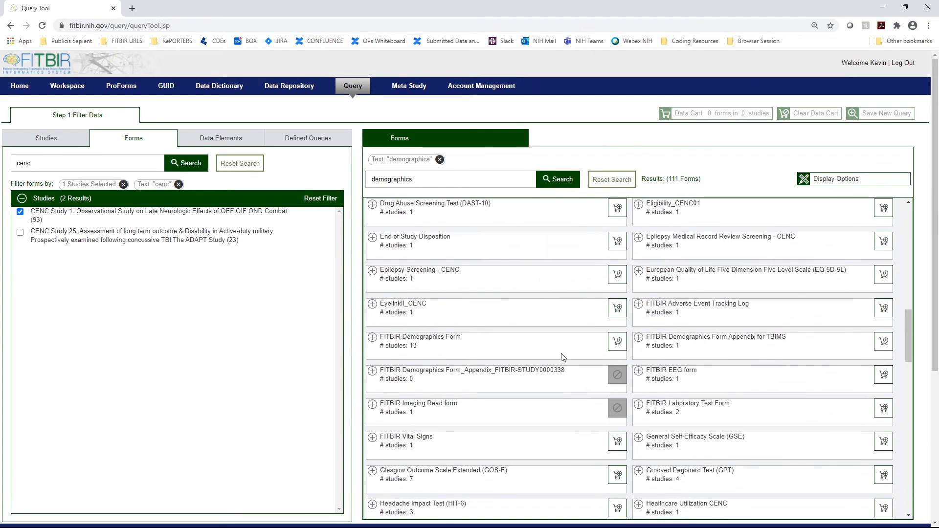
click(373, 338)
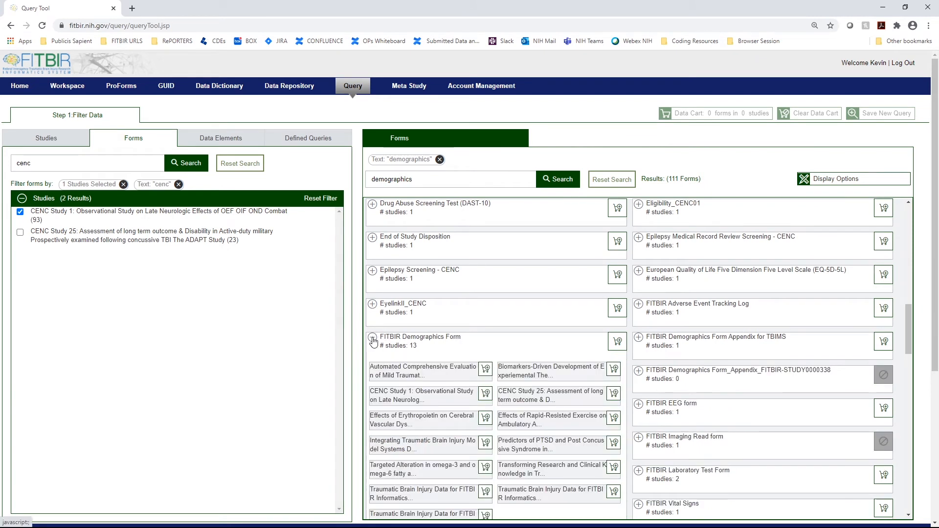
click(618, 341)
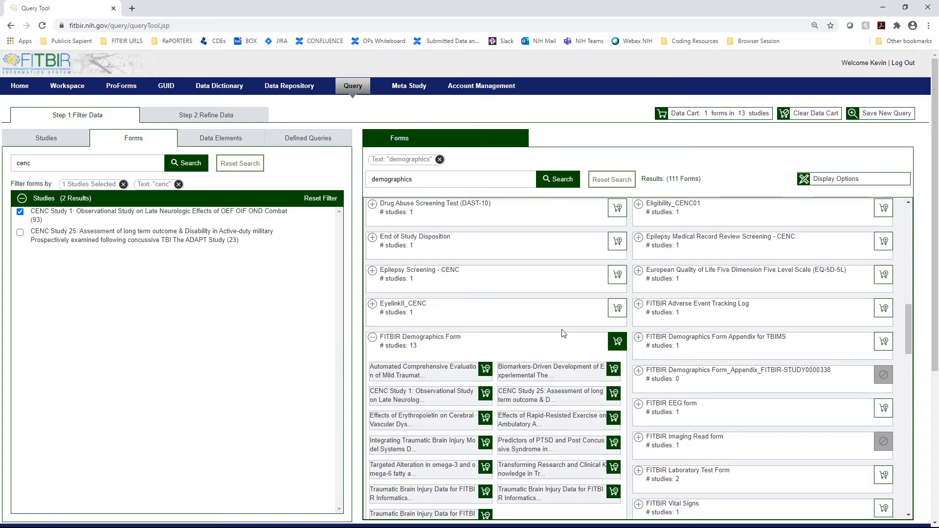
Step: Download the cart containing FITBIR Demographics Form to the queue as a CSV named "test 2"
click(240, 115)
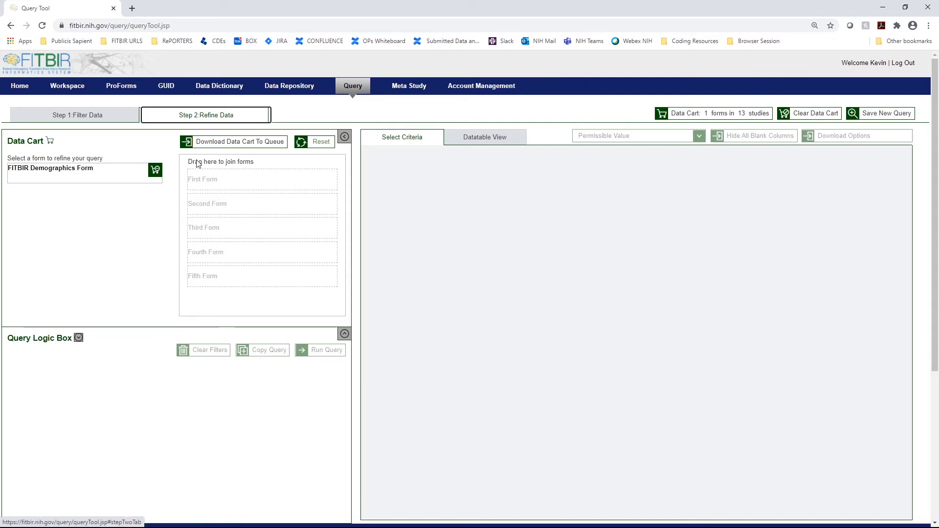
click(233, 143)
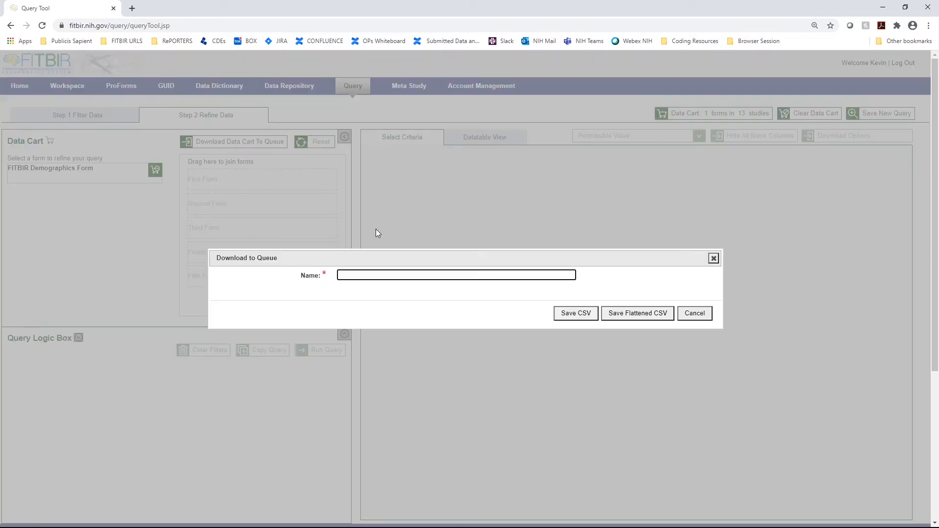
text(test 2)
click(561, 318)
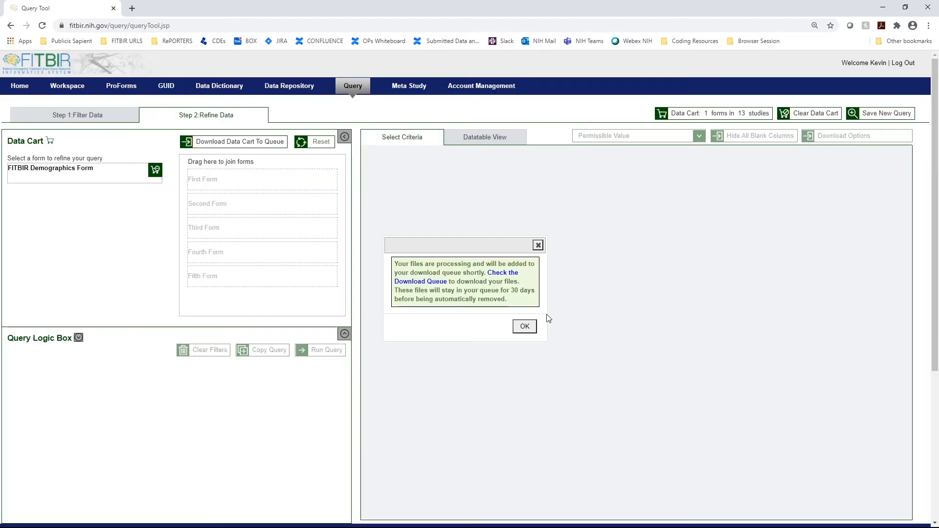
click(525, 328)
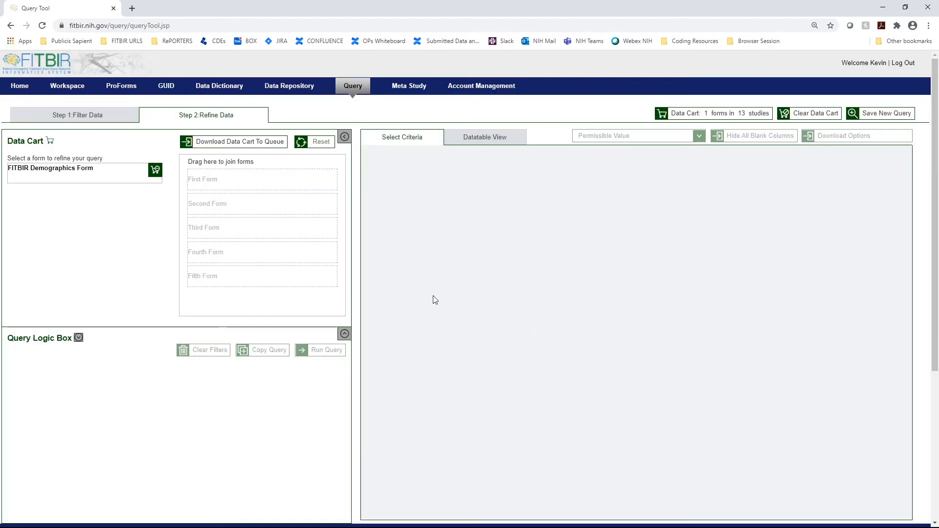
Step: Remove the "cenc" text filter from the studies list in Filter Data, then review and clear the data cart
click(120, 116)
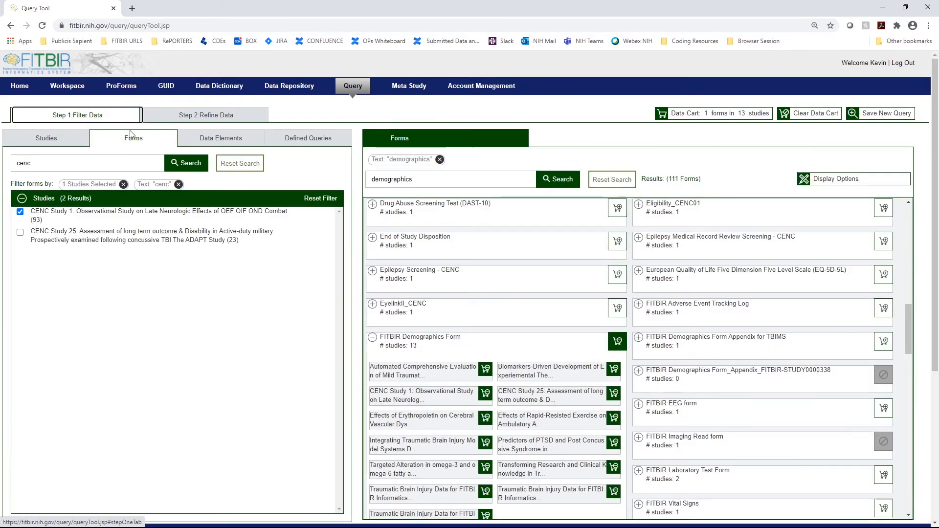
click(178, 184)
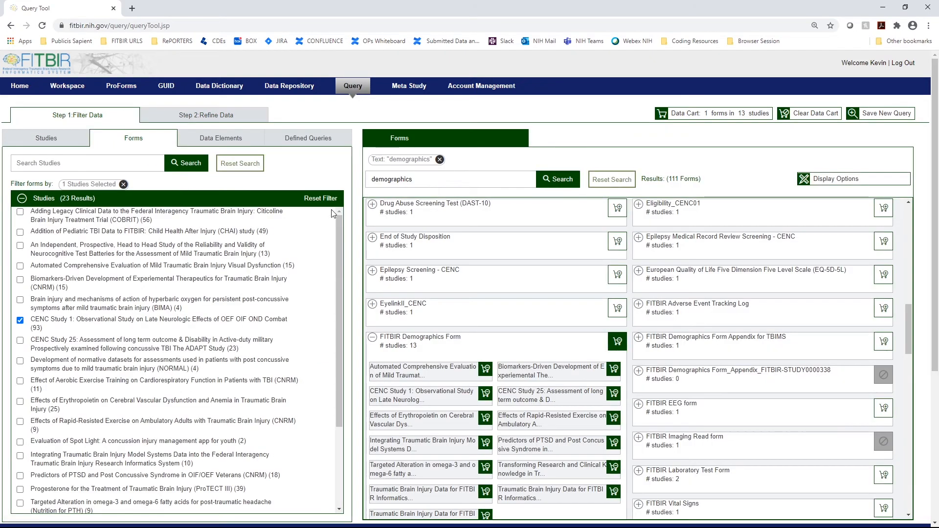
click(701, 114)
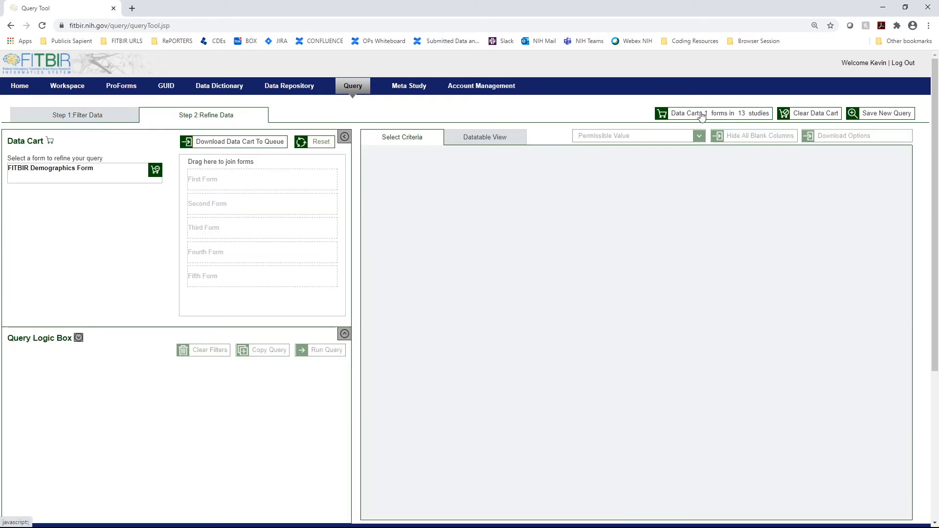
click(783, 114)
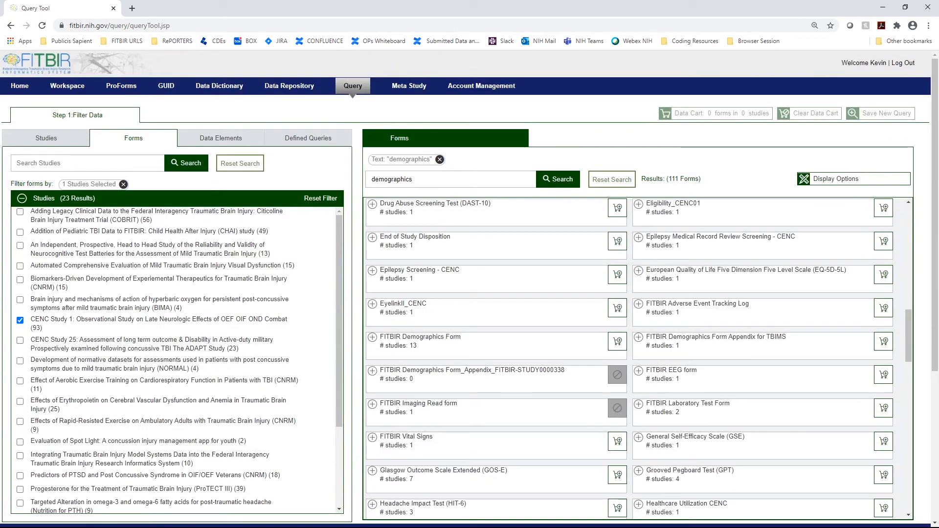
Step: Switch to filtering by data elements, search the elements for "racecat", add Race category and filter the forms by it
click(206, 140)
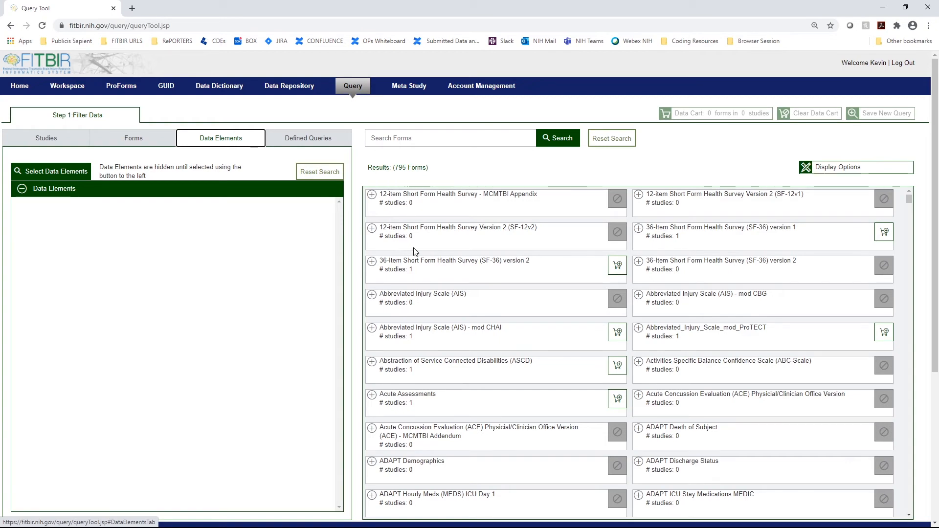
click(77, 172)
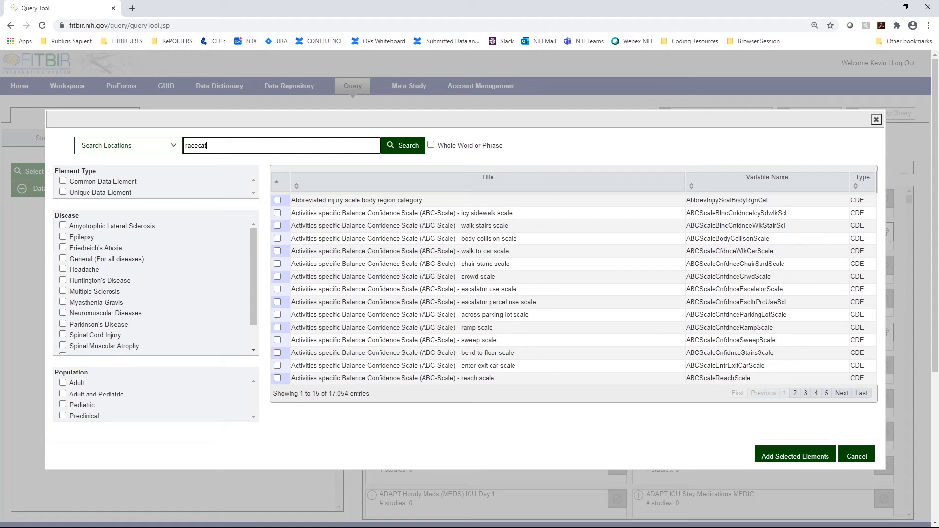
click(407, 150)
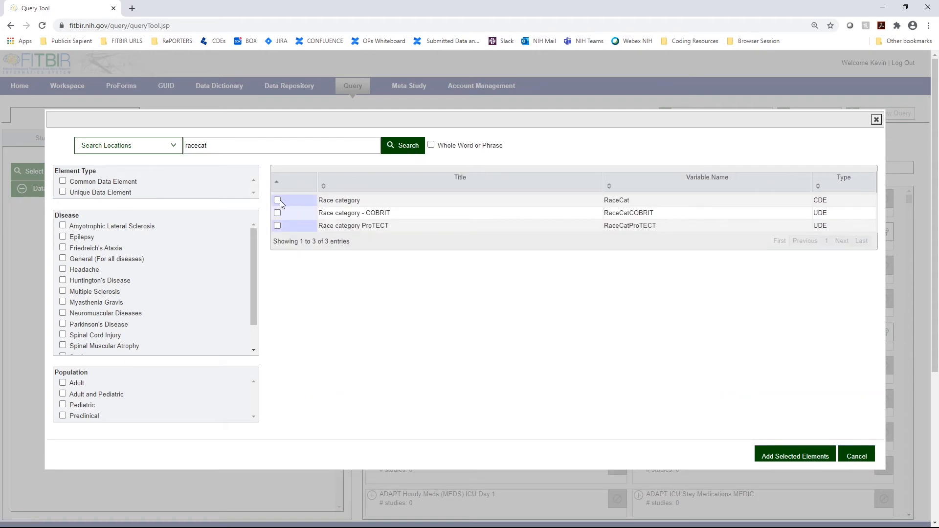
click(277, 201)
click(789, 458)
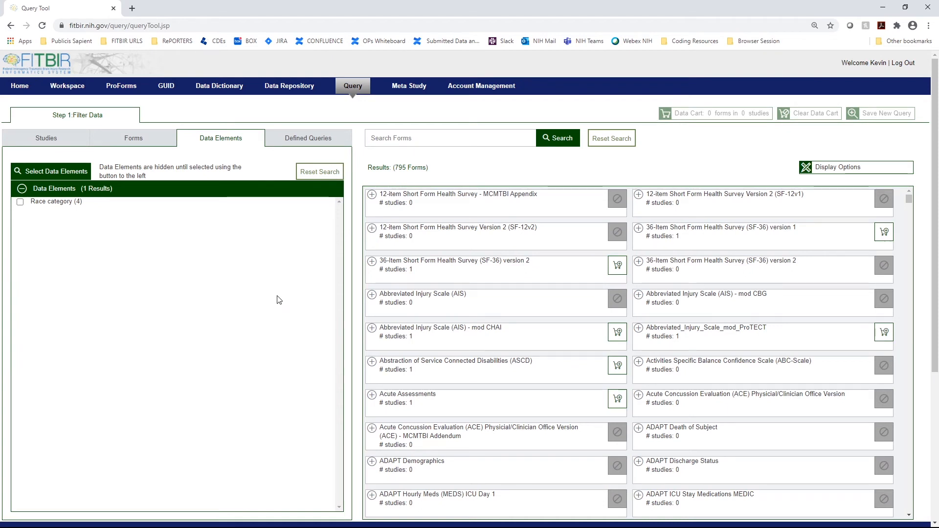
click(20, 203)
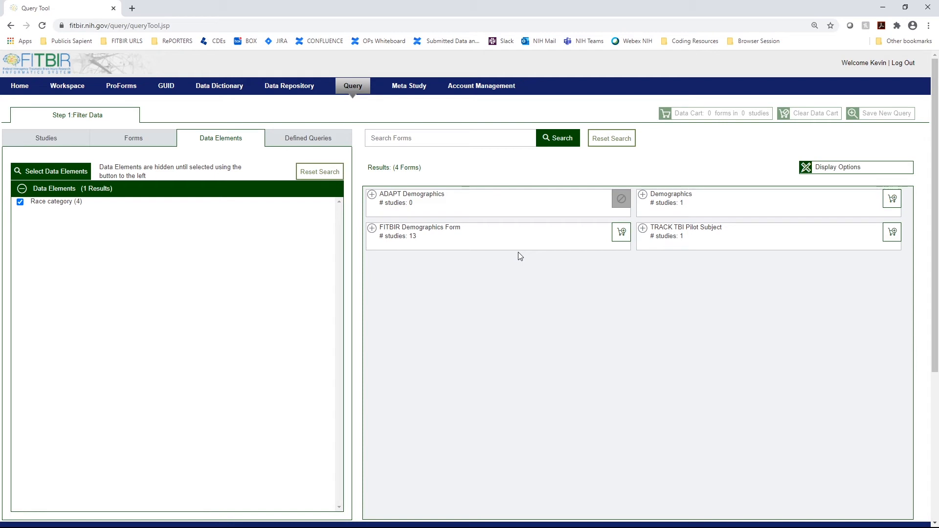
Step: Expand FITBIR Demographics Form and add it to the data cart for the Automated Comprehensive Evaluation, Biomarkers-Driven Development and CENC Study 1 studies
click(371, 229)
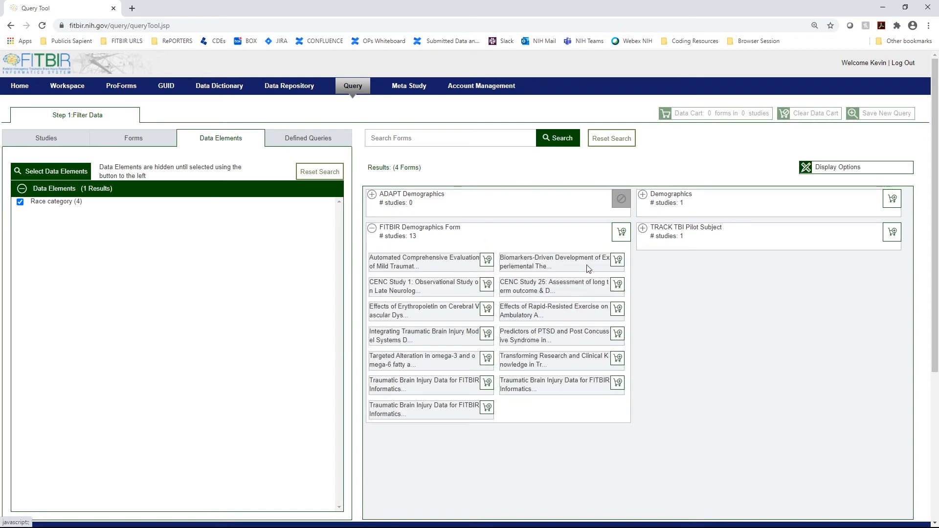
click(487, 259)
click(618, 259)
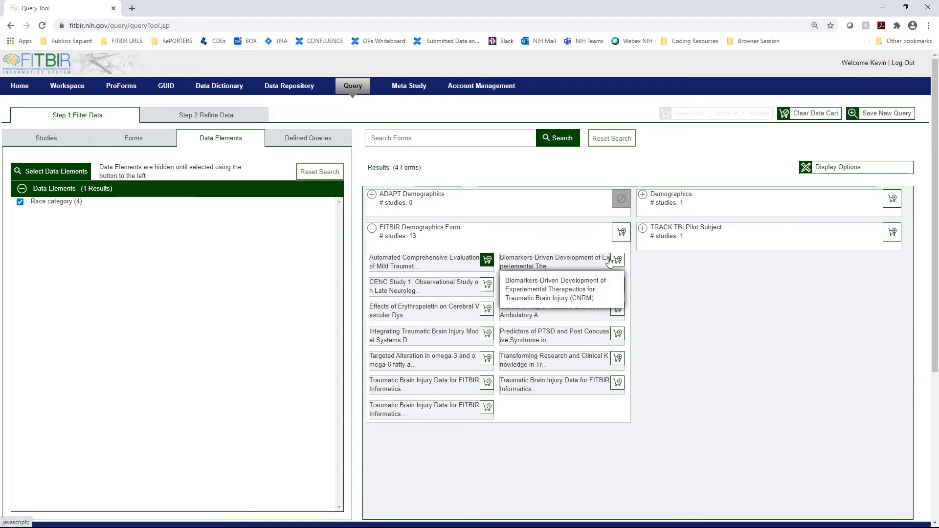
click(487, 285)
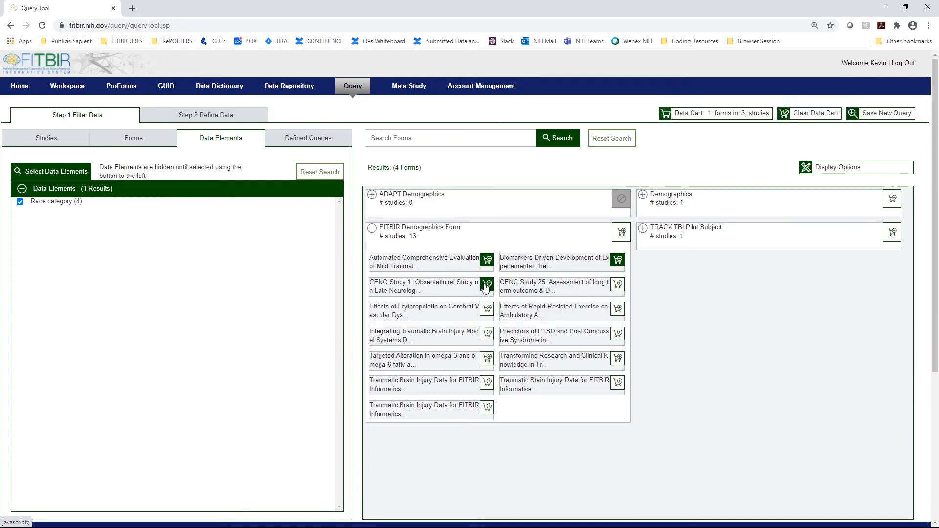
Step: Download the data cart from Refine Data to the queue as a CSV named "test 3"
click(230, 117)
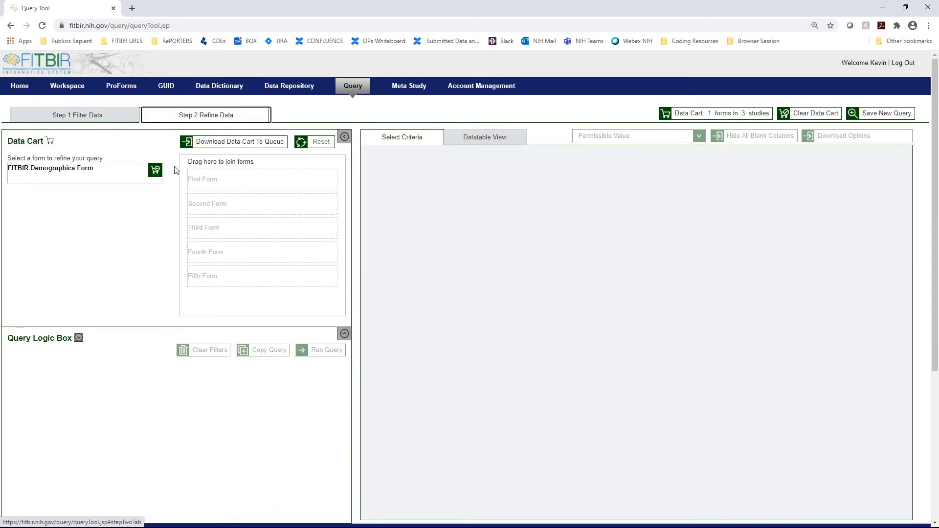
click(269, 145)
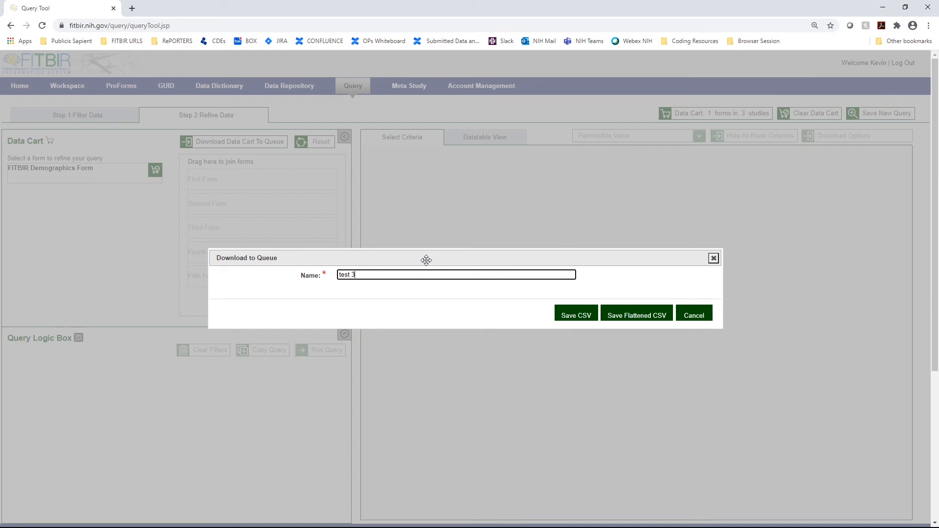
click(563, 316)
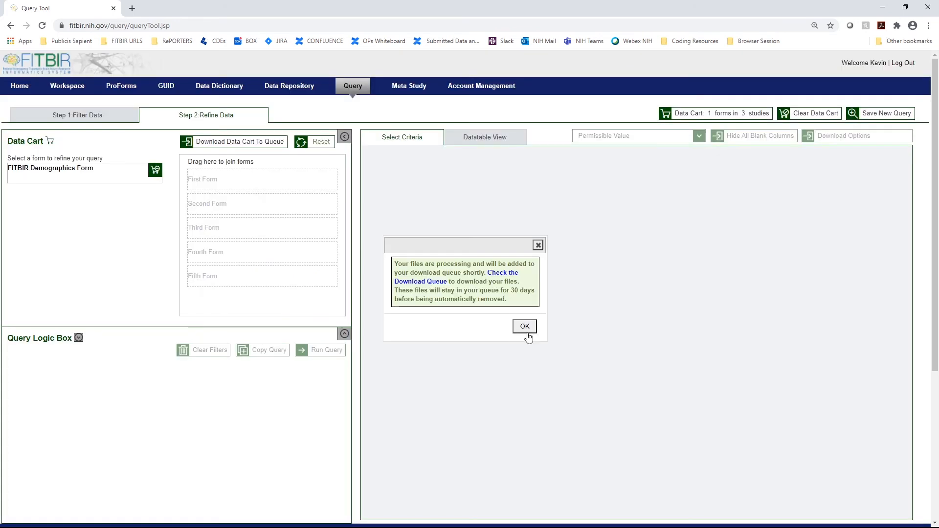
click(525, 327)
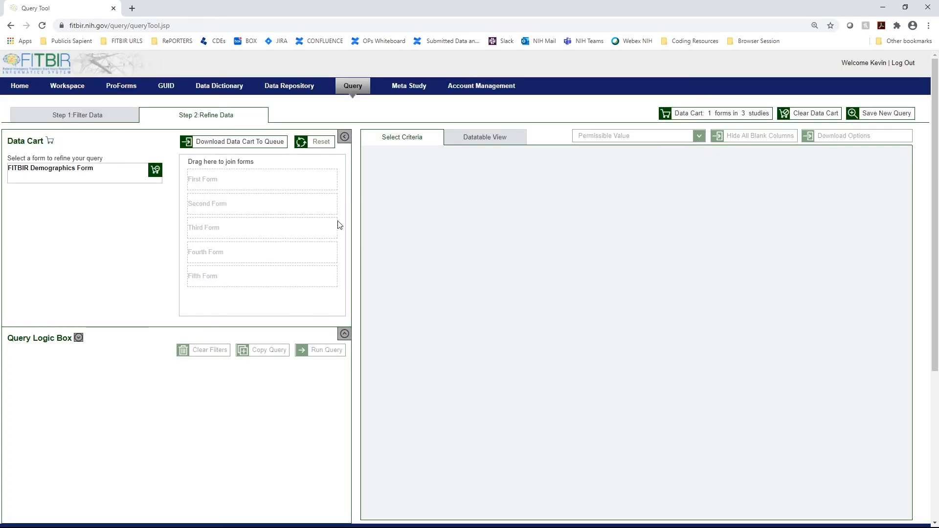
Step: Return to Filter Data, look through the defined queries and save the current cart as a new query named "demographics racecat"
click(113, 121)
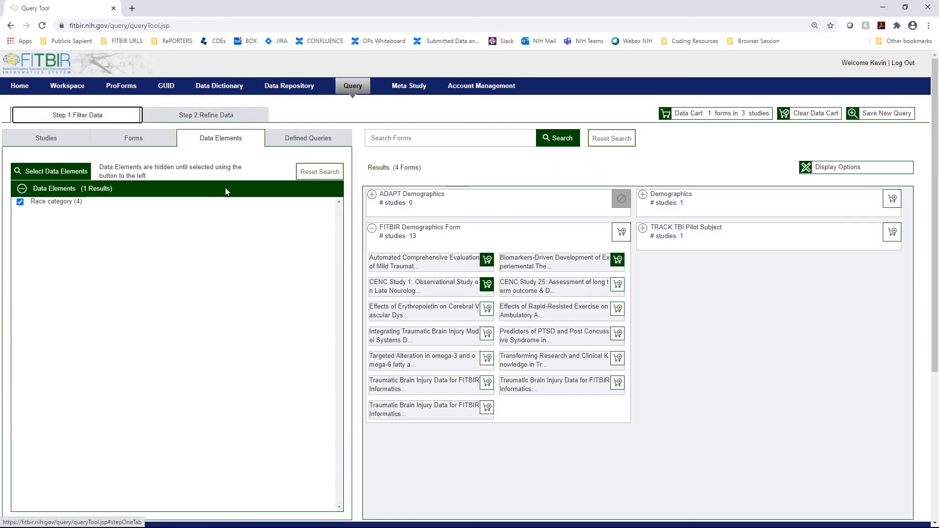
click(305, 140)
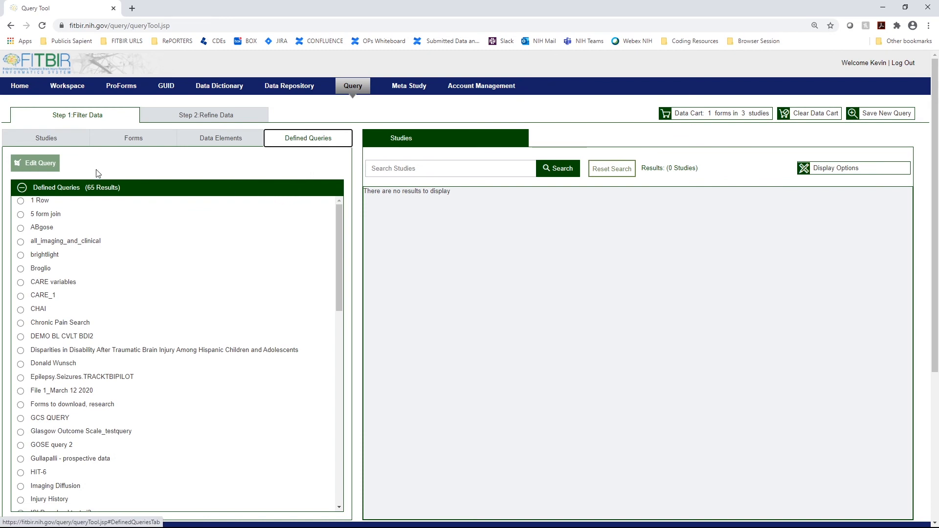
scroll(295, 185, down, 2)
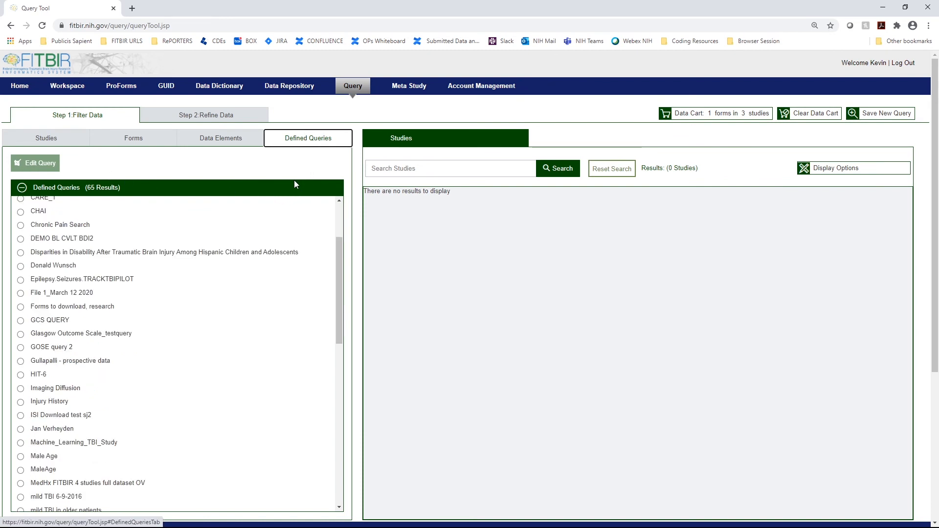
click(855, 114)
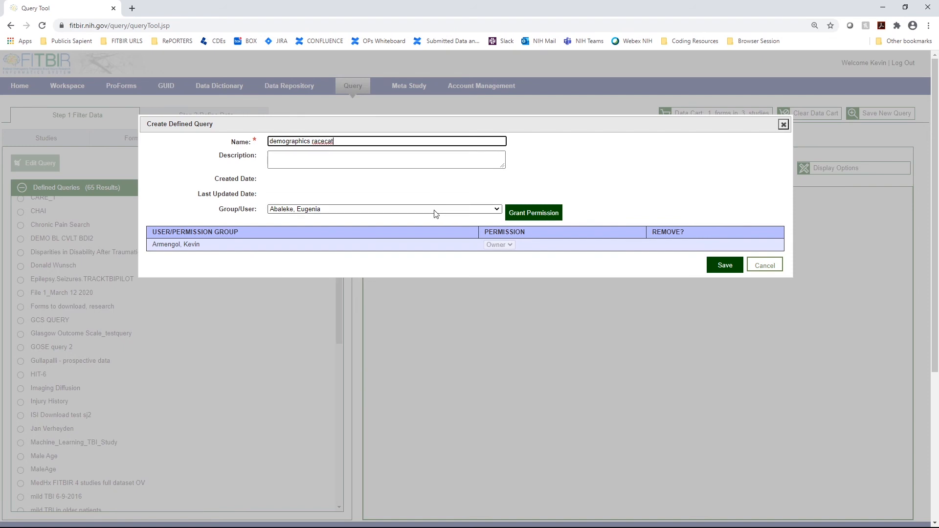
click(720, 267)
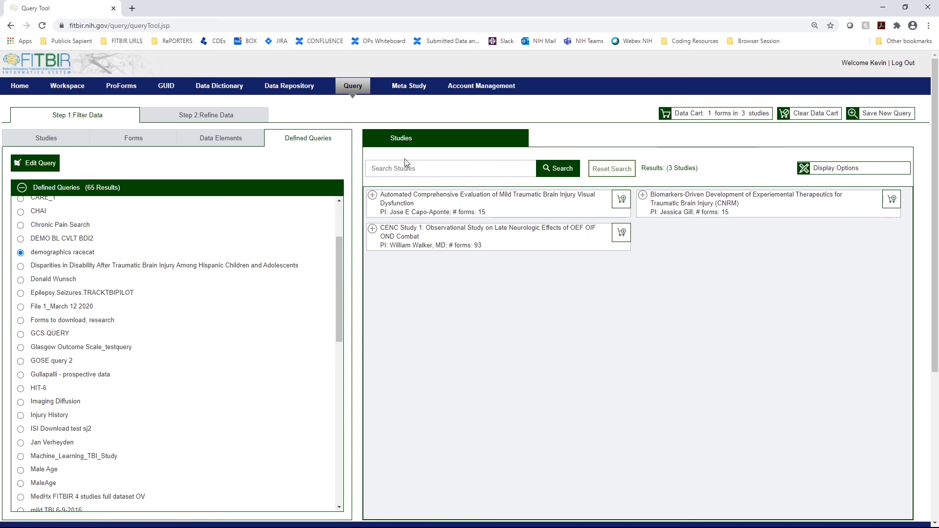
Step: Clear the data cart, reload it from the defined query "demographics racecat", and review the restored selection in Data Elements and Refine Data
click(808, 120)
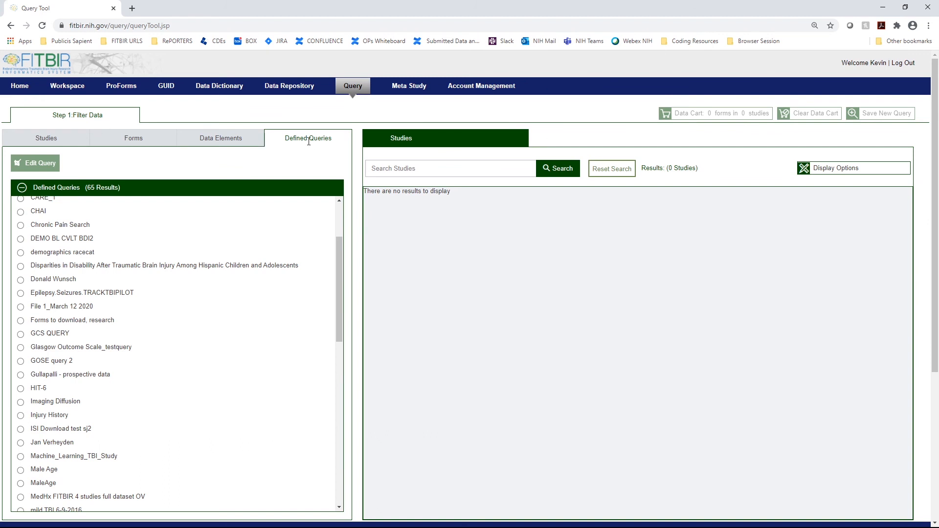
click(21, 253)
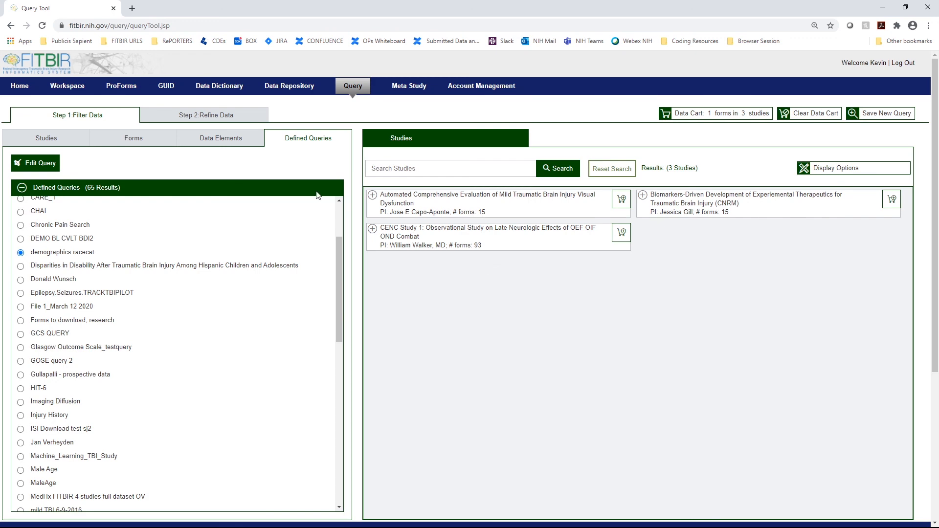
click(221, 140)
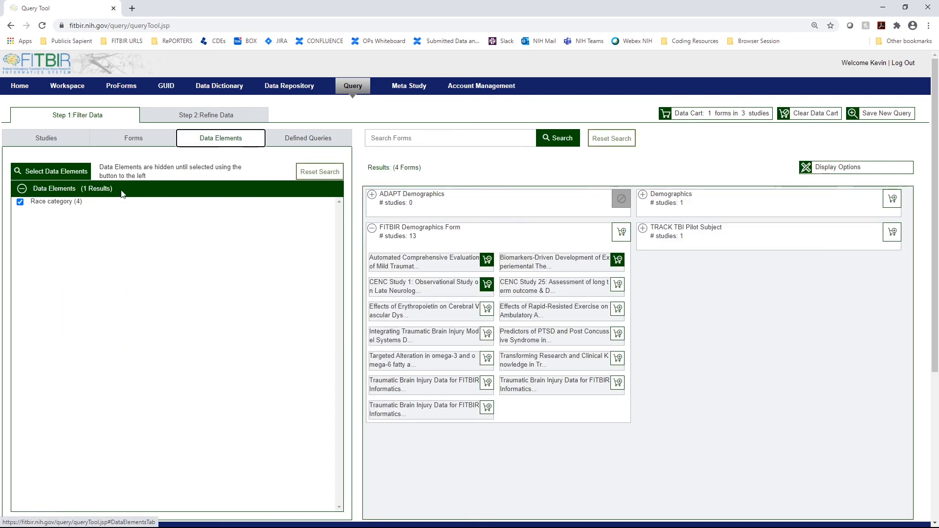
click(212, 116)
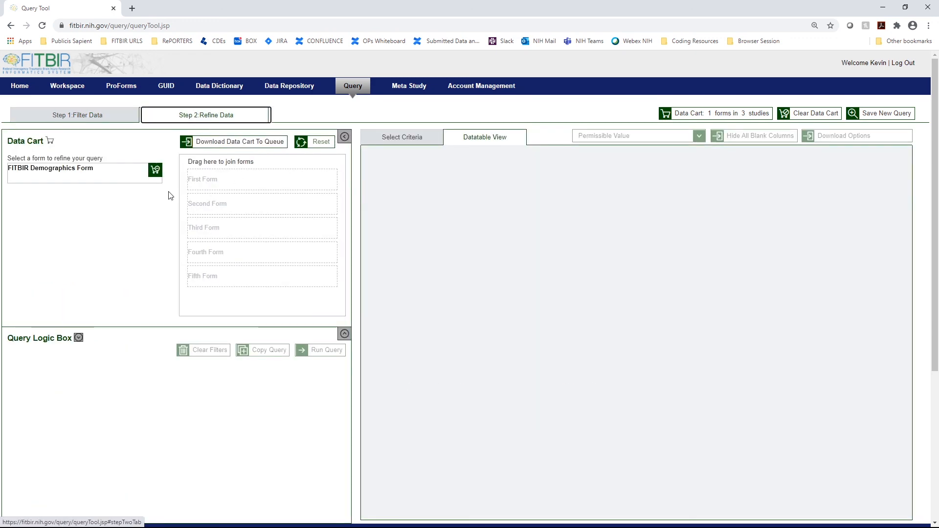